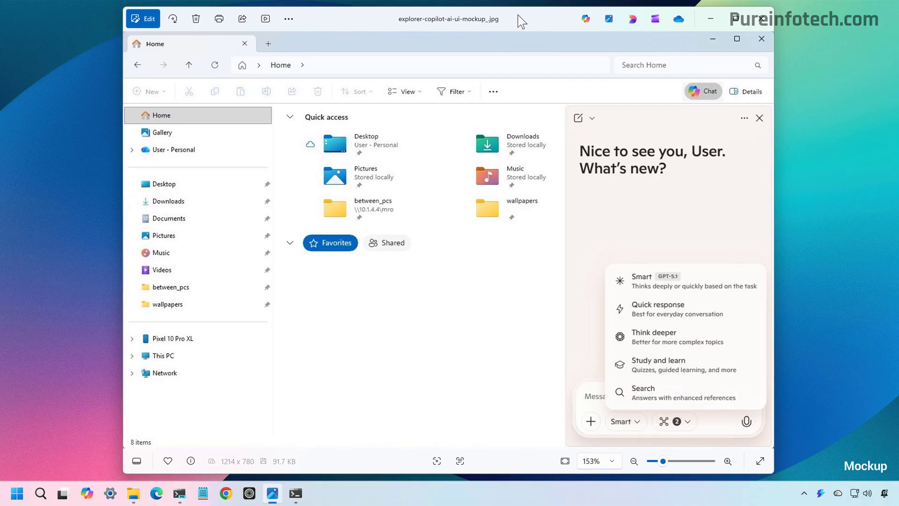
Step: Bring up the Downloads\files window, then show and dismiss test.txt's Ask Copilot context menu
click(133, 493)
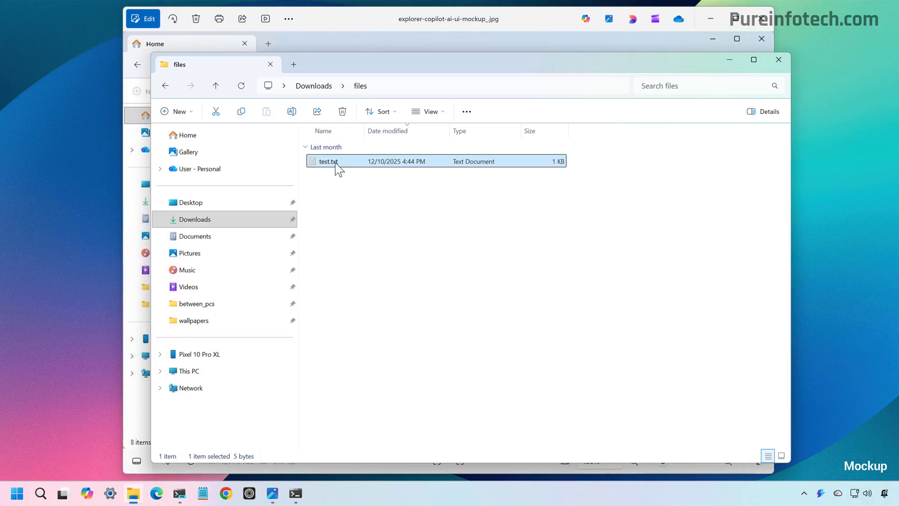
right_click(337, 170)
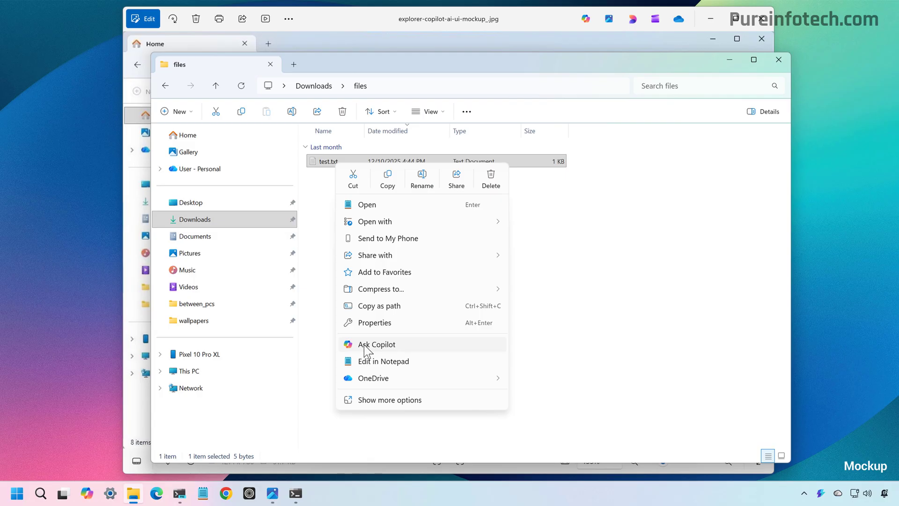
click(560, 299)
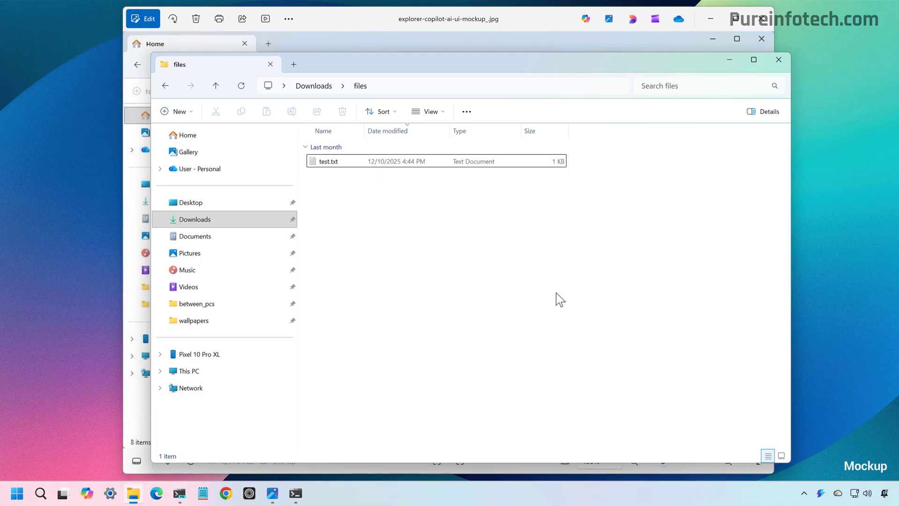